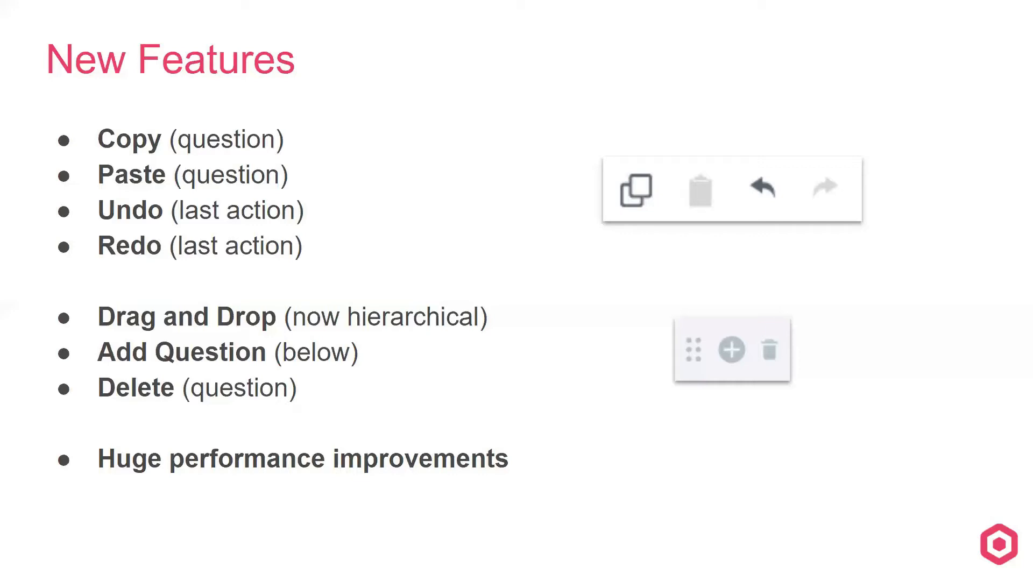
key("Right")
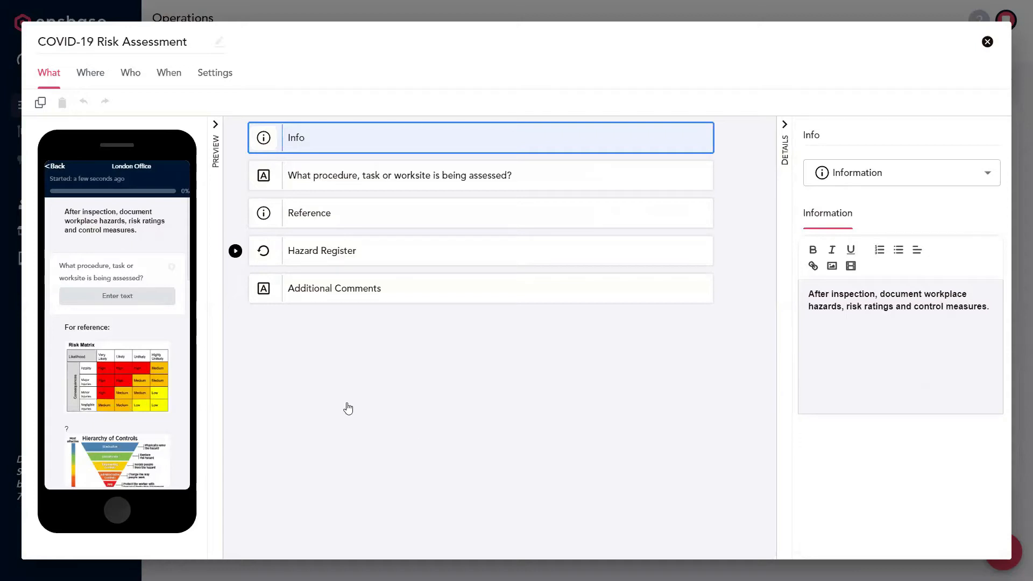
Inspect the preview and details of the procedure question, the Reference item and the Hazard Register item
left_click(212, 190)
left_click(31, 182)
left_click(113, 297)
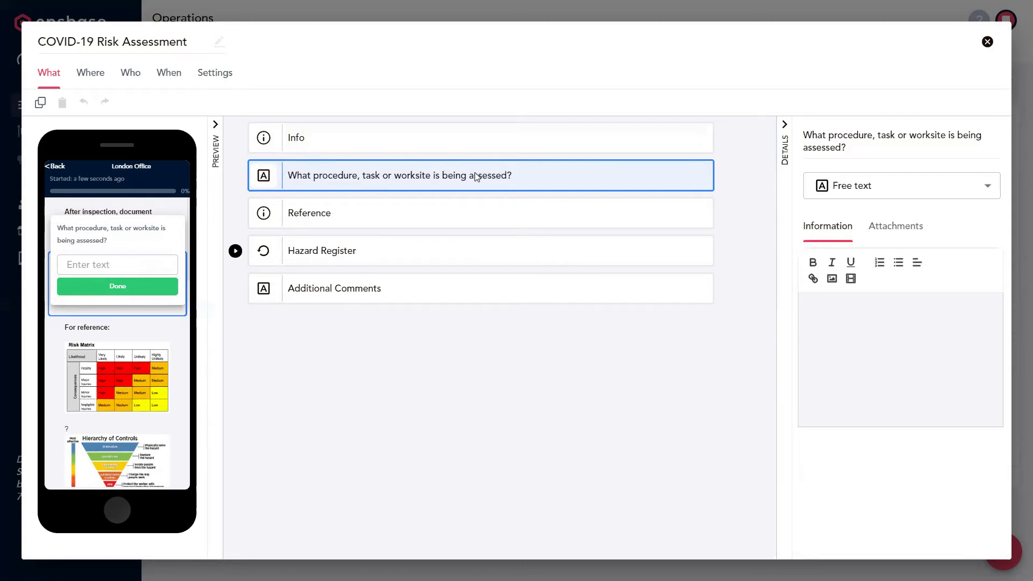
left_click(439, 215)
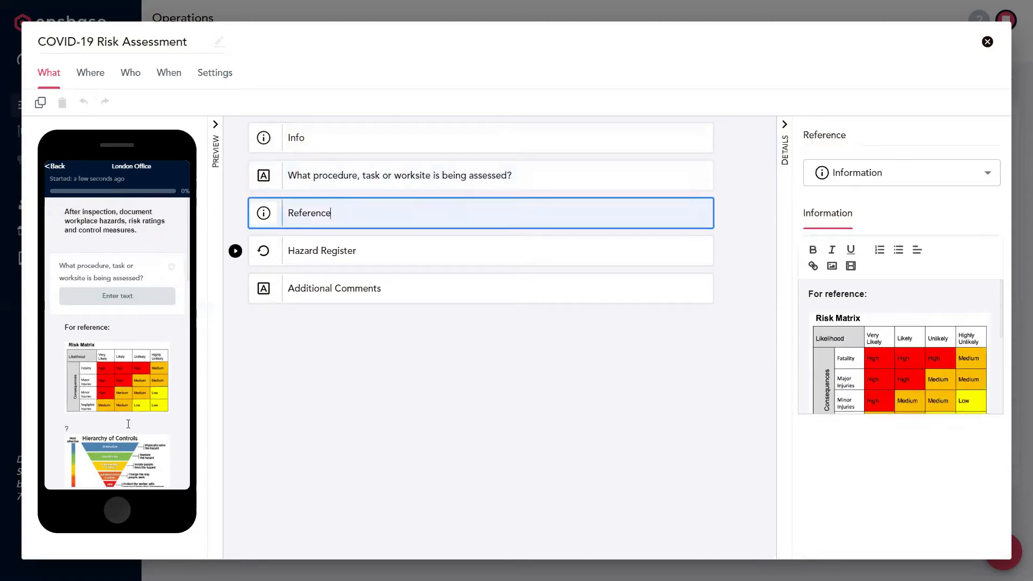
left_click(321, 263)
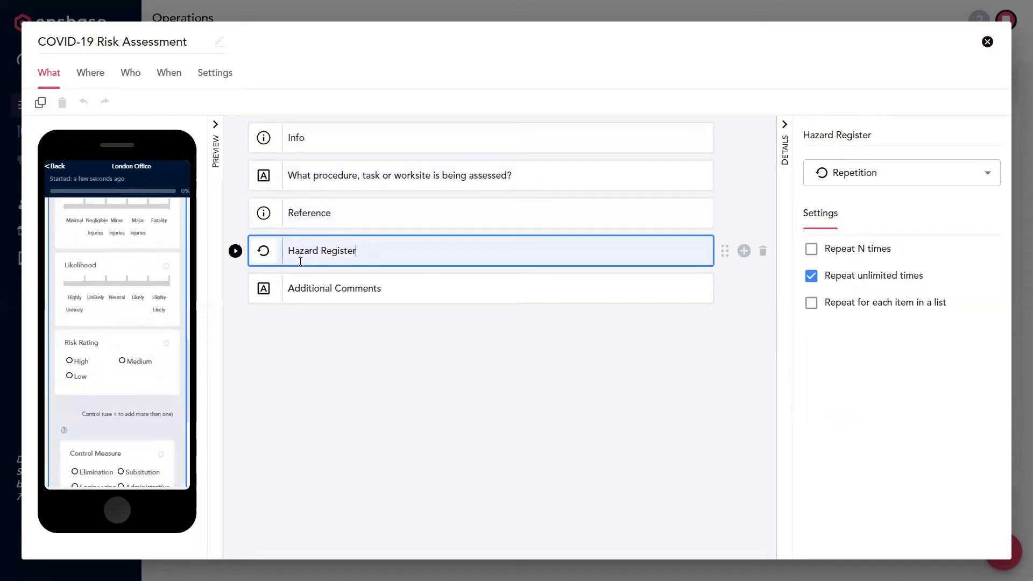
Collapse and restore the phone preview and the item details
left_click(212, 243)
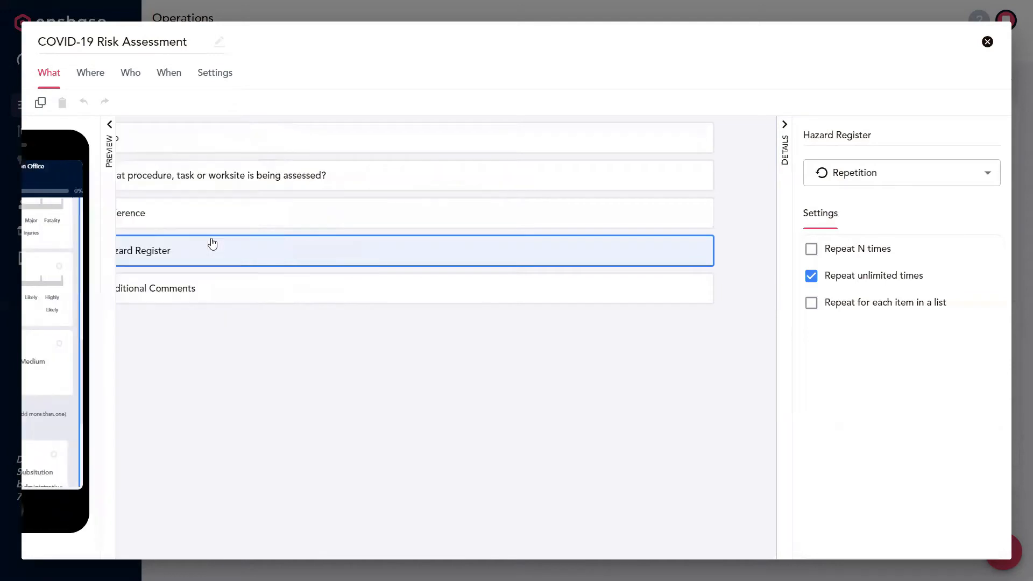
left_click(29, 232)
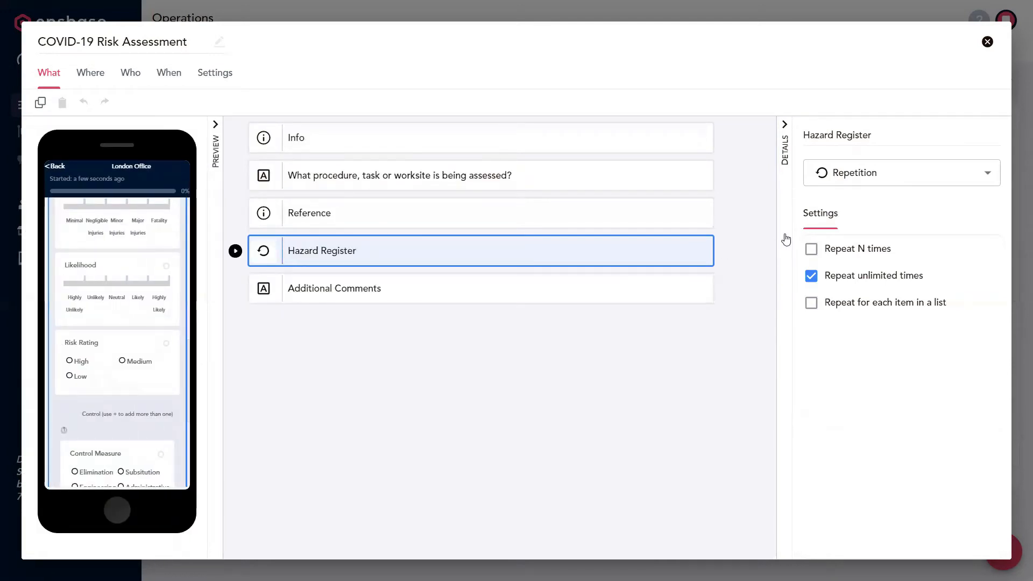
left_click(784, 239)
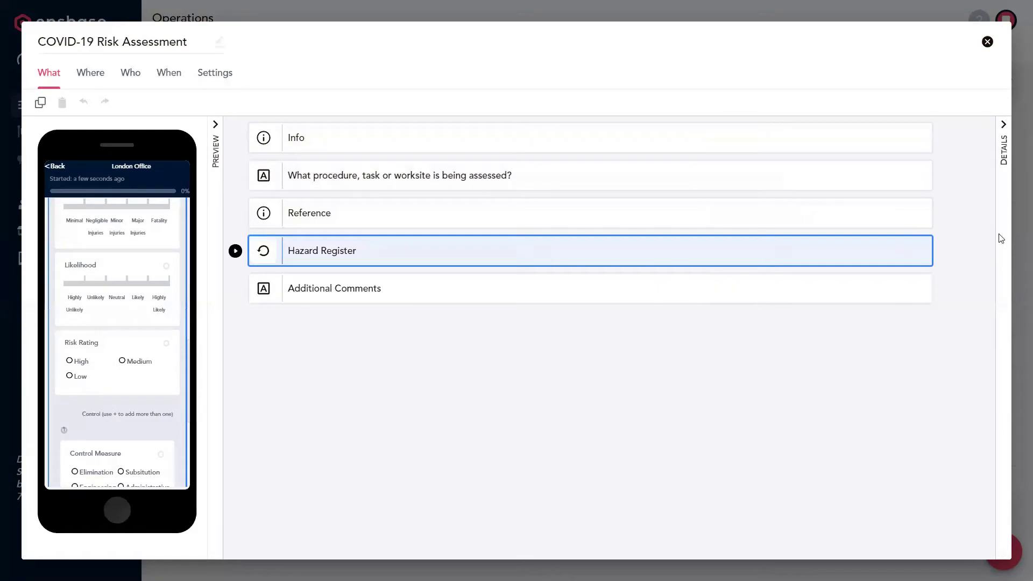
left_click(999, 240)
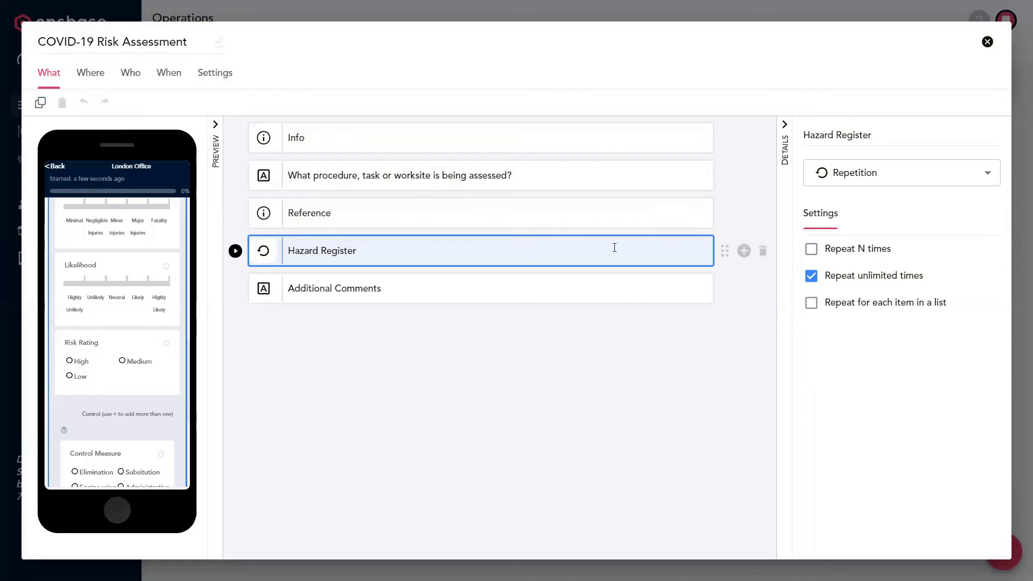
Paste a copy of the Info item below Reference and undo the paste
left_click(390, 137)
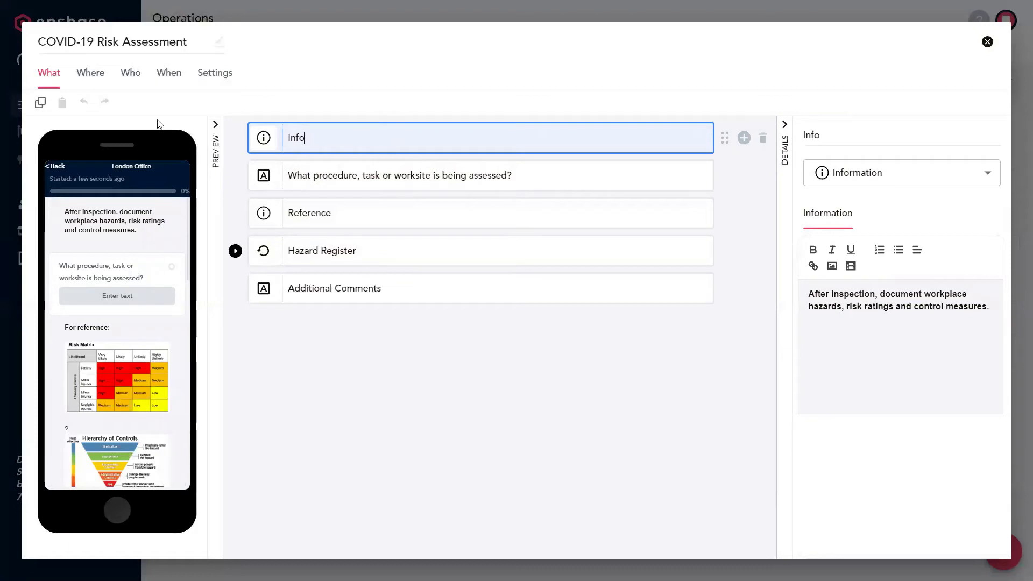
left_click(41, 102)
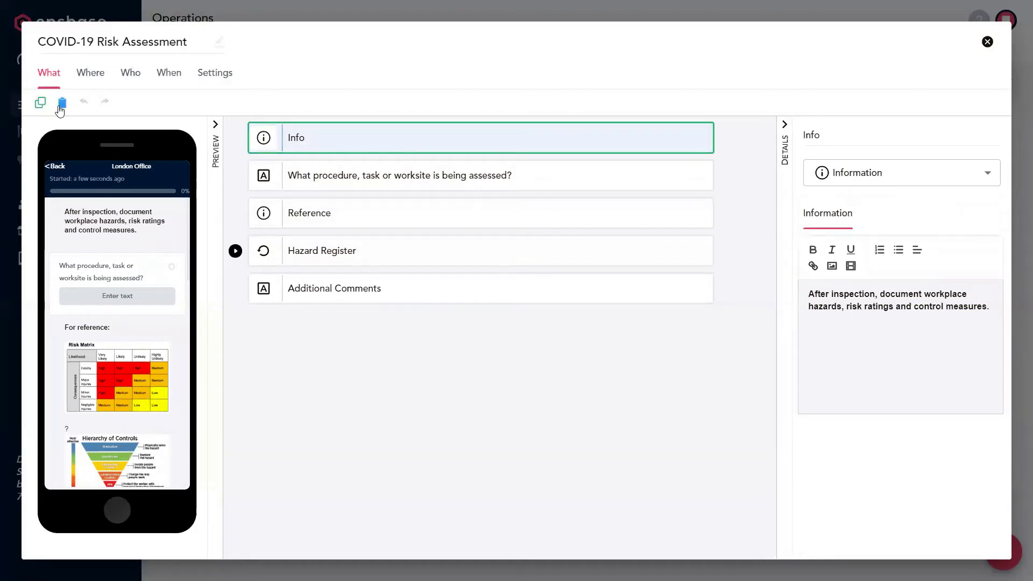
mouse_move(319, 136)
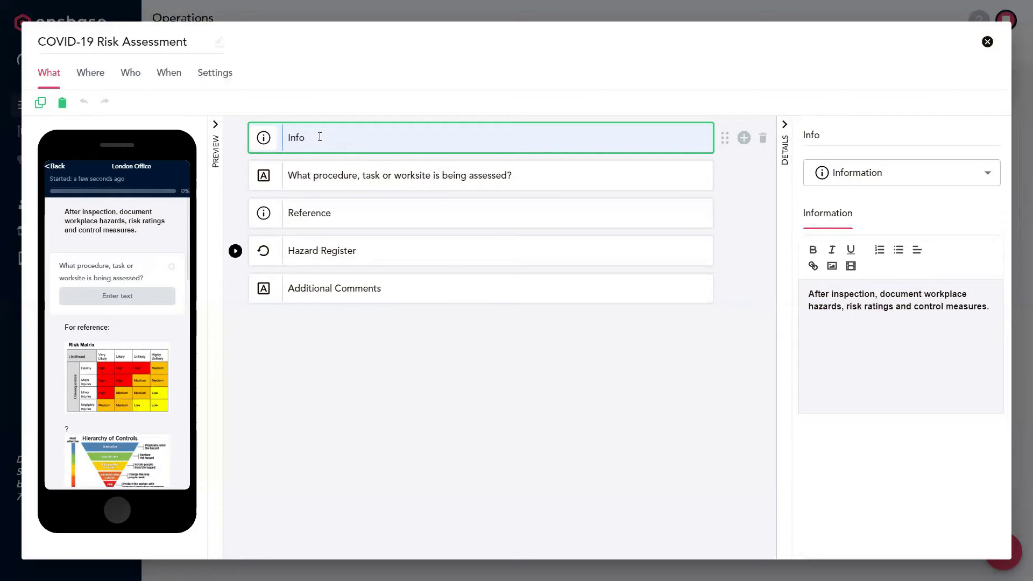
left_click(376, 209)
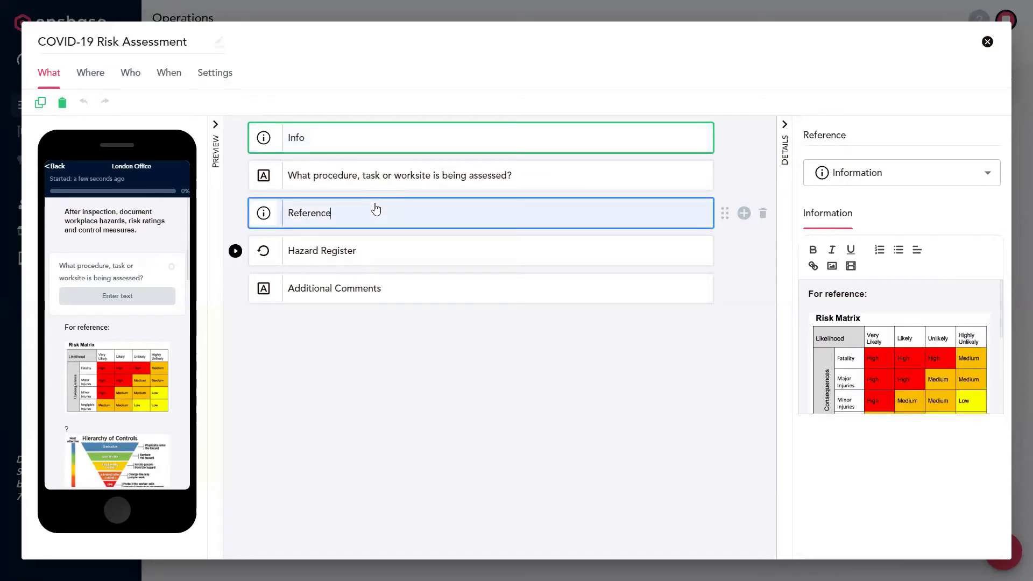
left_click(376, 209)
left_click(62, 106)
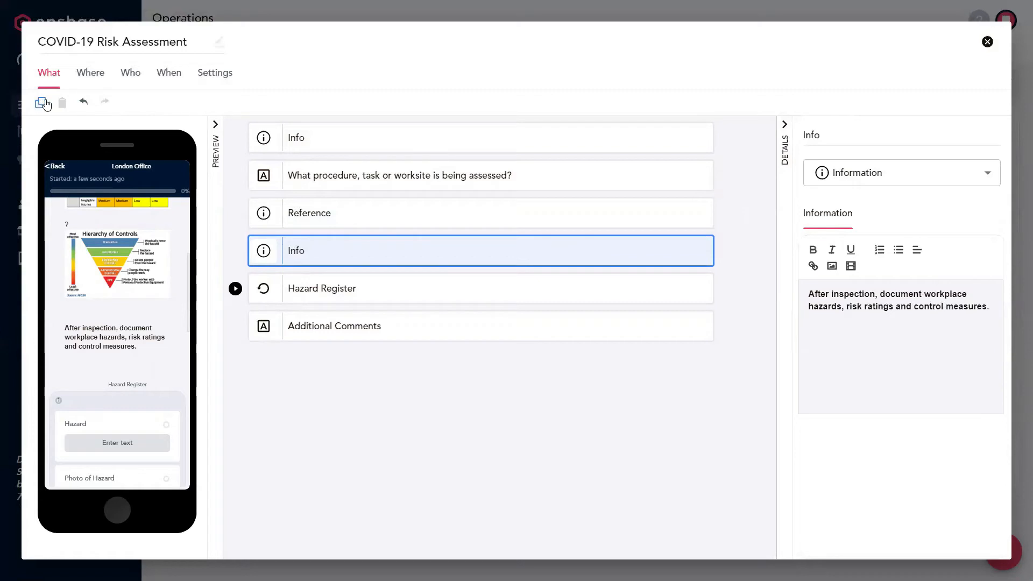
left_click(84, 103)
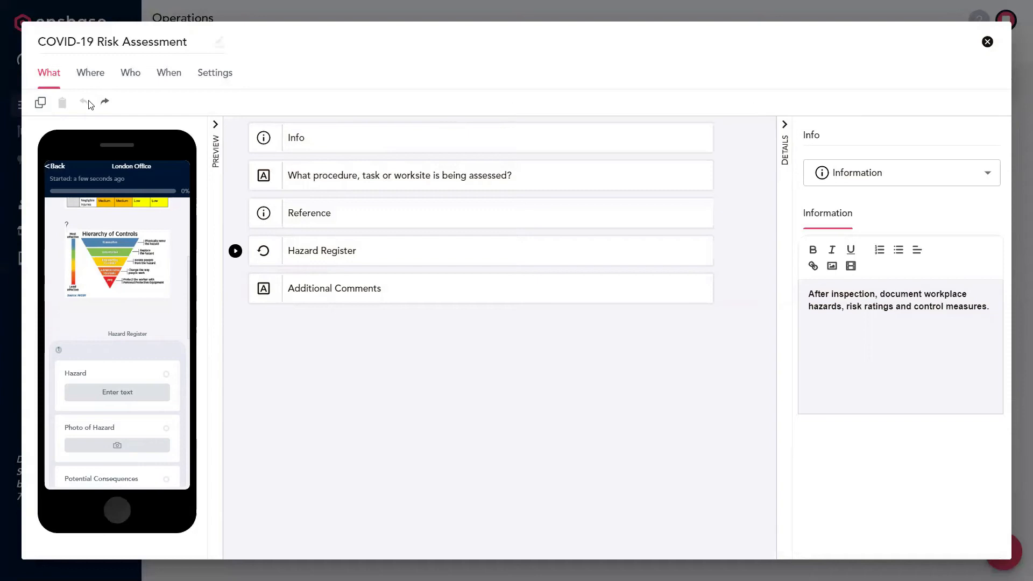
Rename the Info item to "Info change name"
left_click(316, 135)
type("change name")
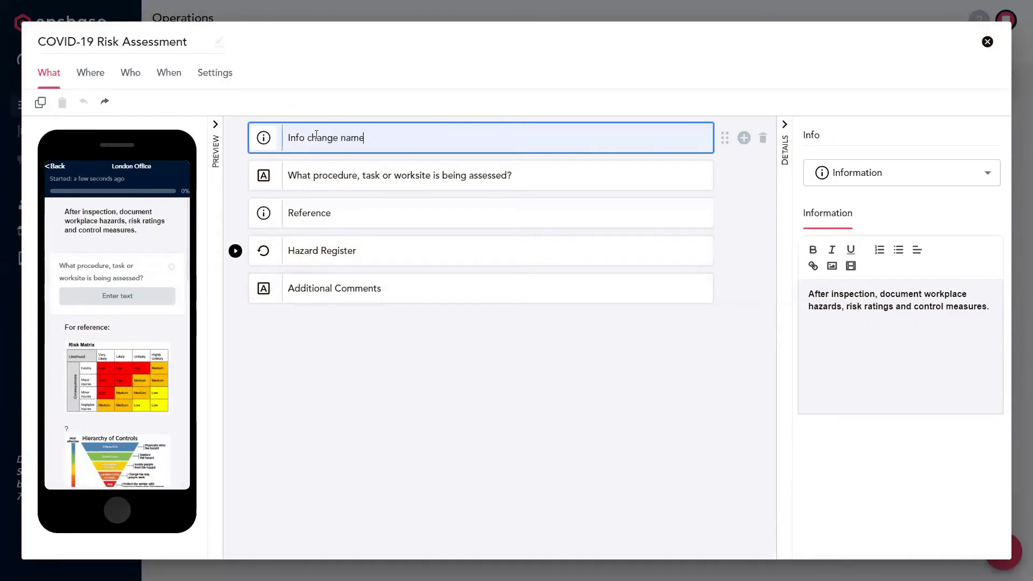
Add a checkbox item titled "New question" below "Info change name"
left_click(743, 139)
type("New question")
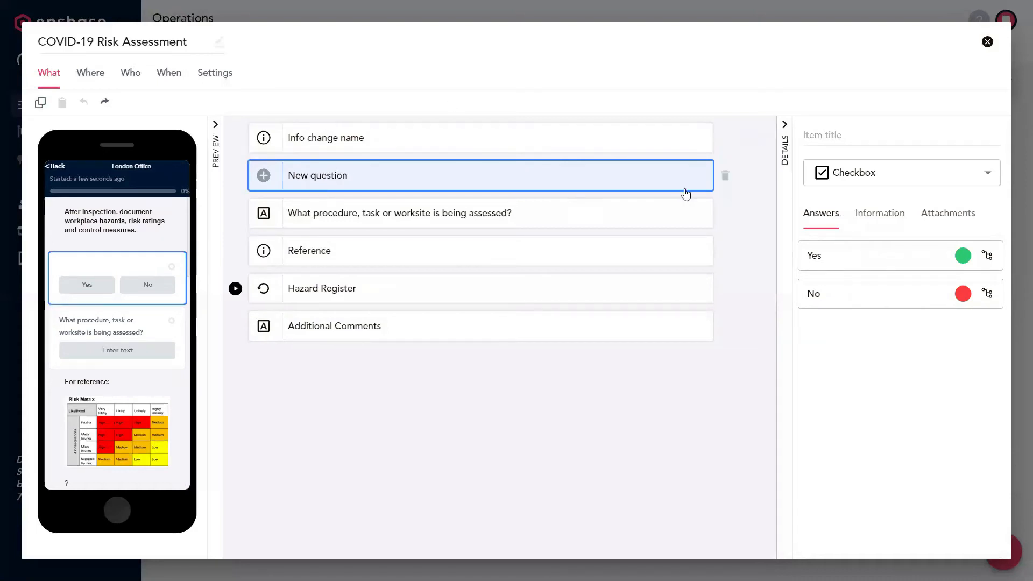
left_click(672, 405)
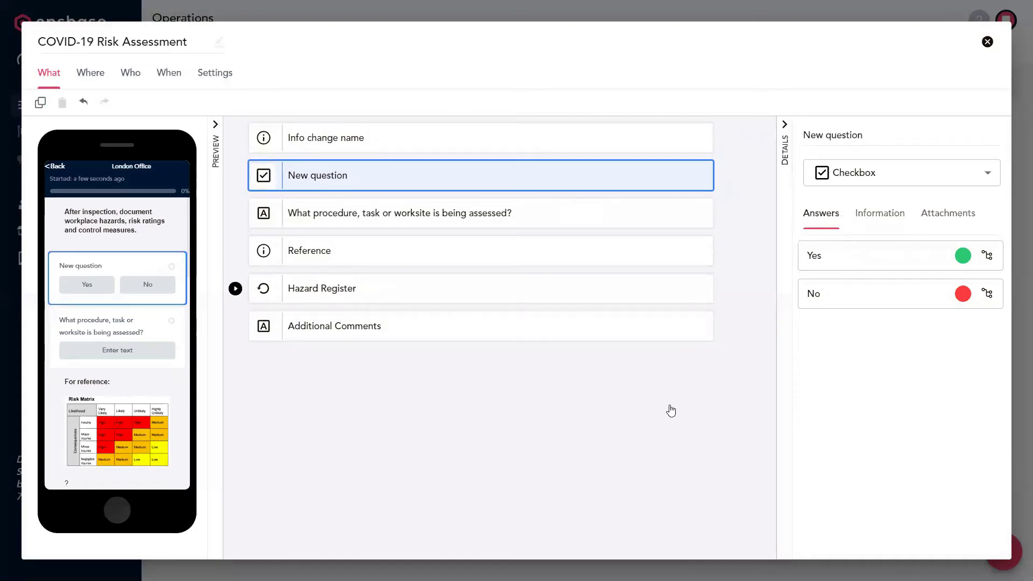
Undo the latest changes, including the added "New question" item, and redo them
left_click(82, 103)
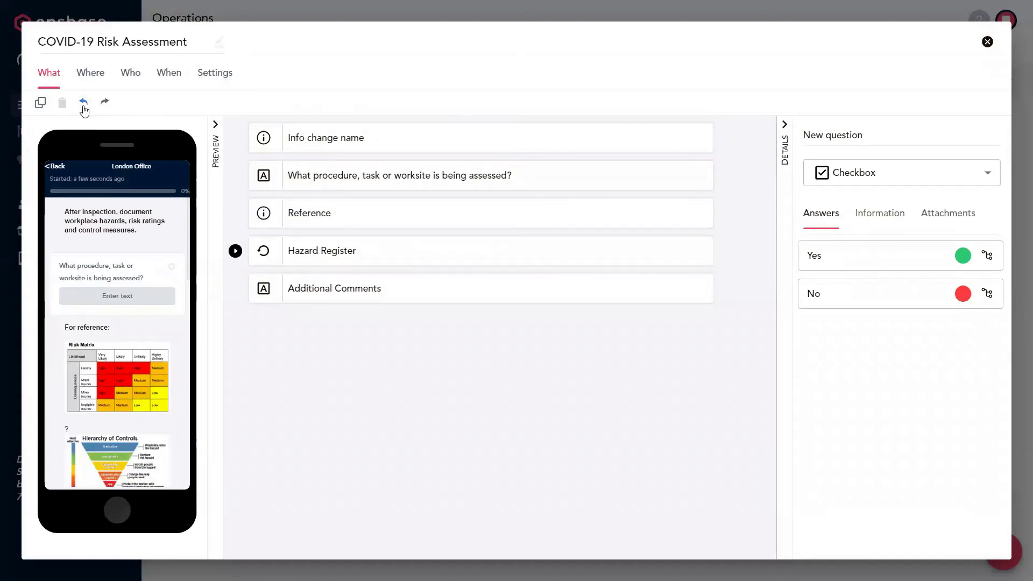
left_click(84, 106)
left_click(105, 104)
left_click(106, 104)
Delete the "New question" item
left_click(373, 189)
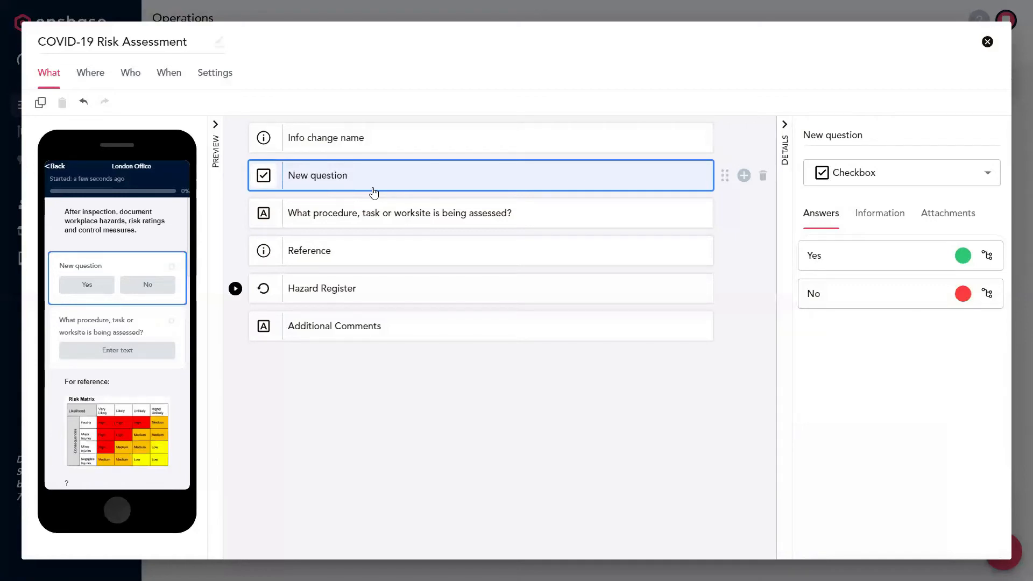
left_click(763, 176)
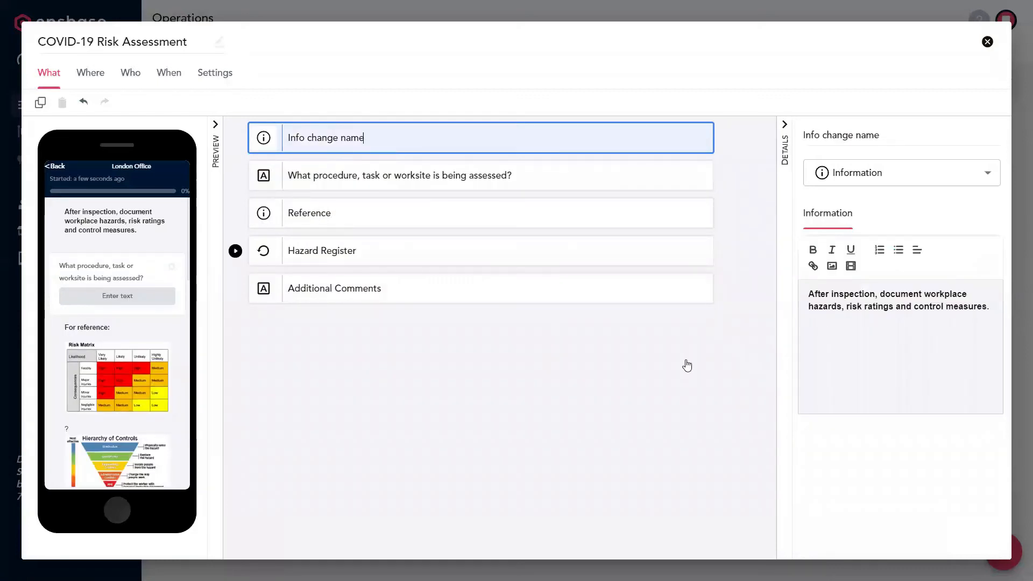
Expand the Hazard Register, Control and Control Measure items and examine their nested questions and Control Measure's answers
left_click(236, 251)
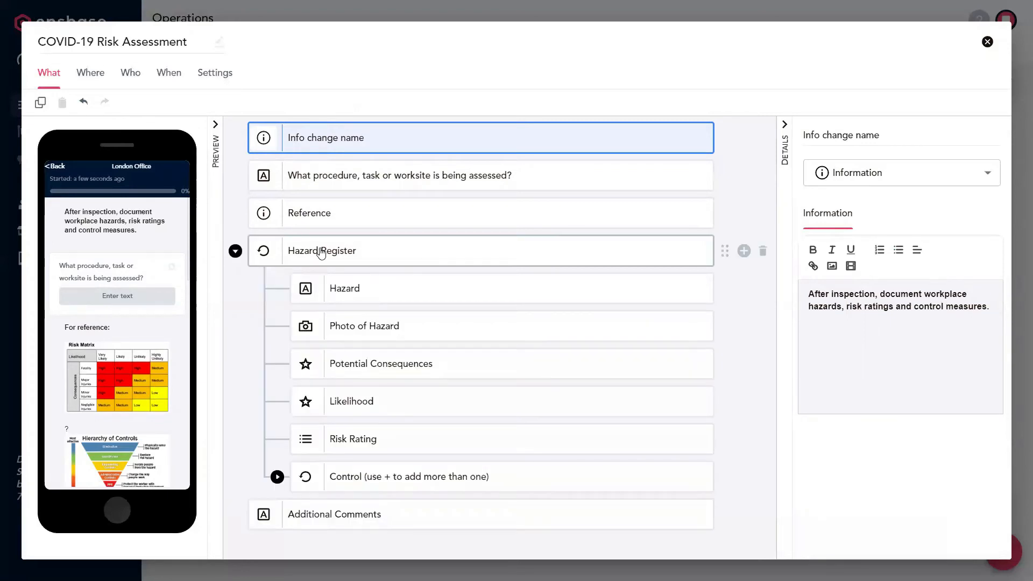
left_click(433, 252)
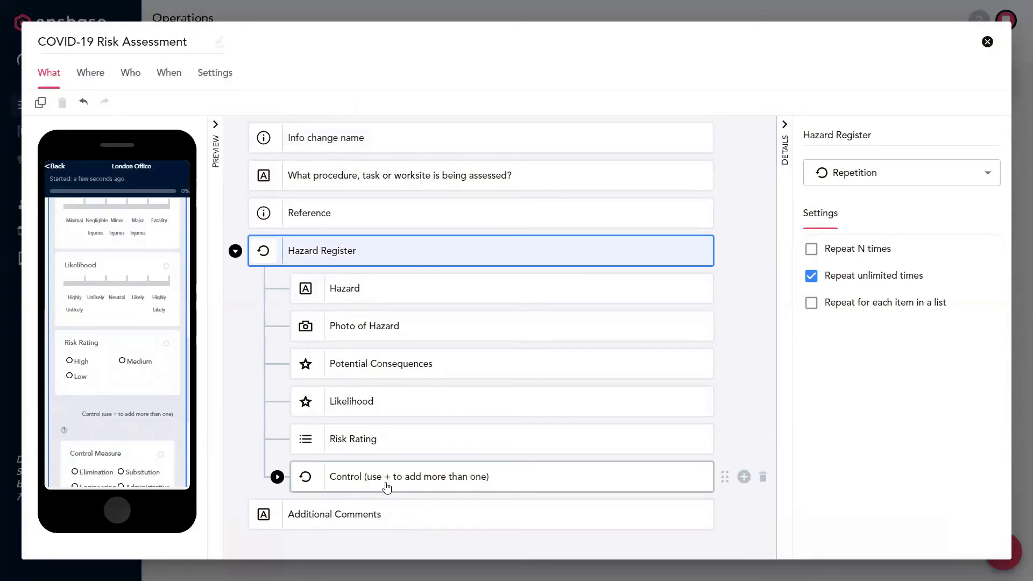
left_click(277, 477)
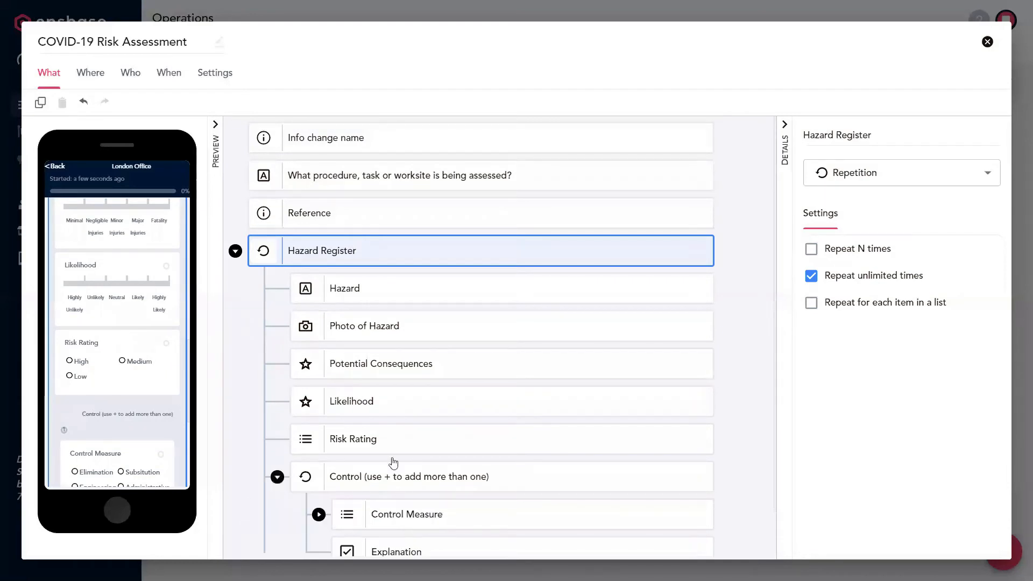
left_click(319, 515)
scroll(537, 471, "down", 3)
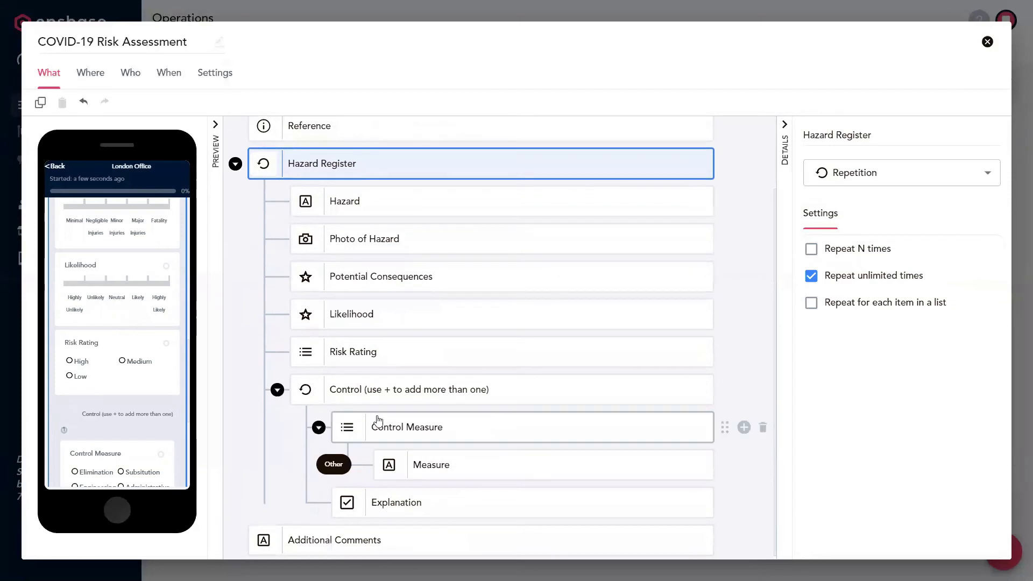
left_click(477, 429)
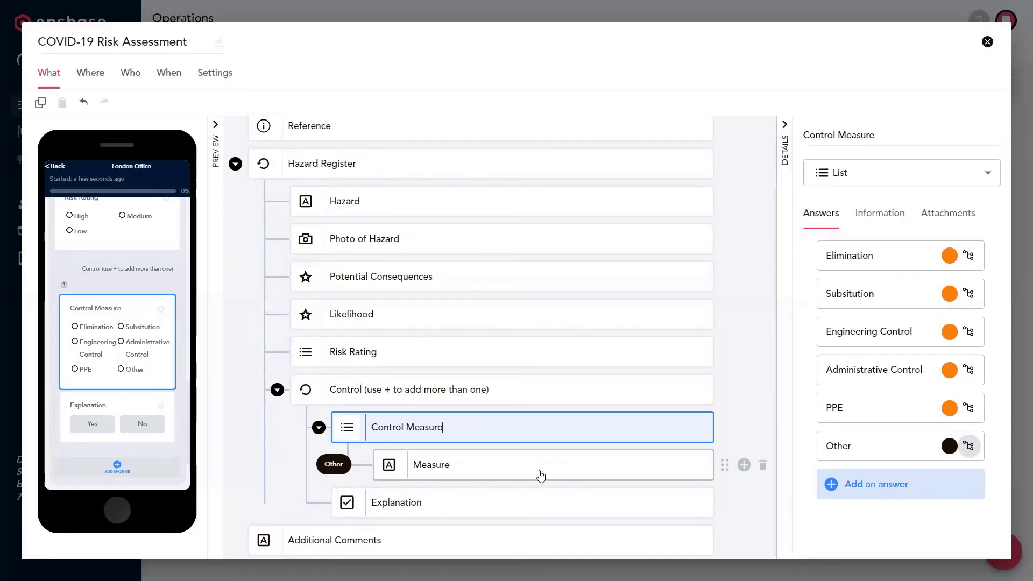
Add a checkbox item titled "at same level" below Measure under the Other answer and delete it
left_click(701, 466)
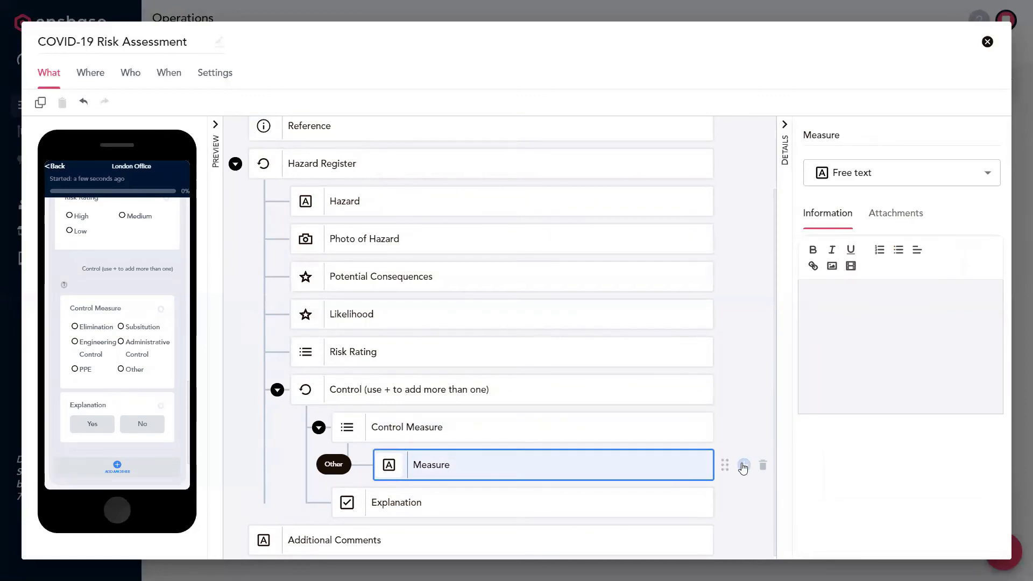
left_click(743, 466)
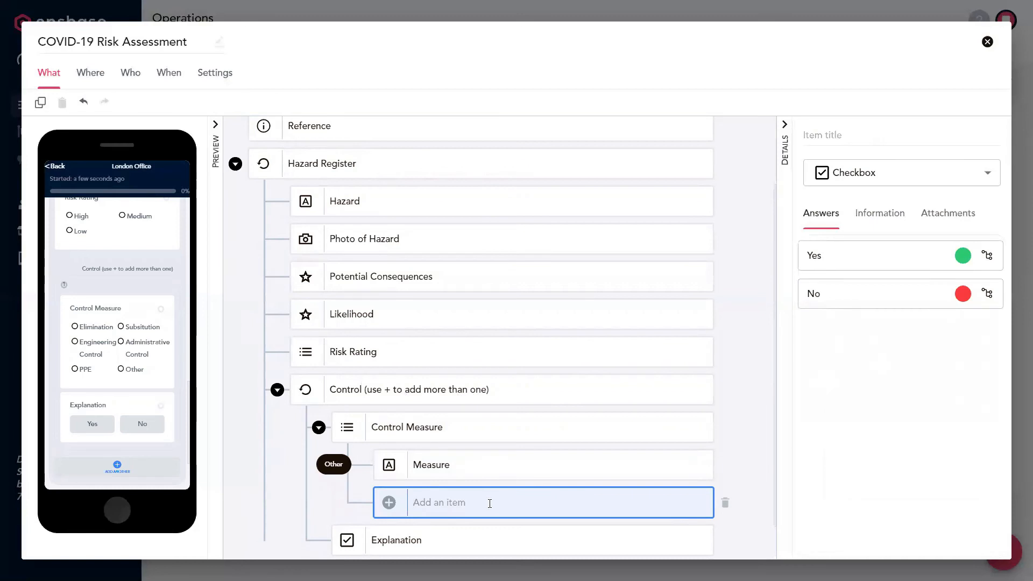
type("at se")
type("me level")
key("Return")
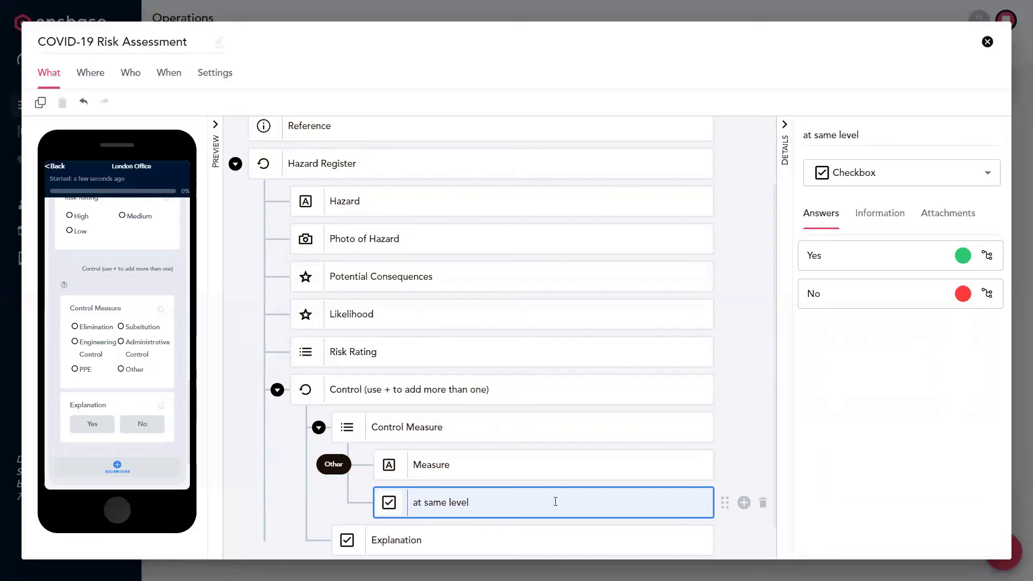
left_click(762, 503)
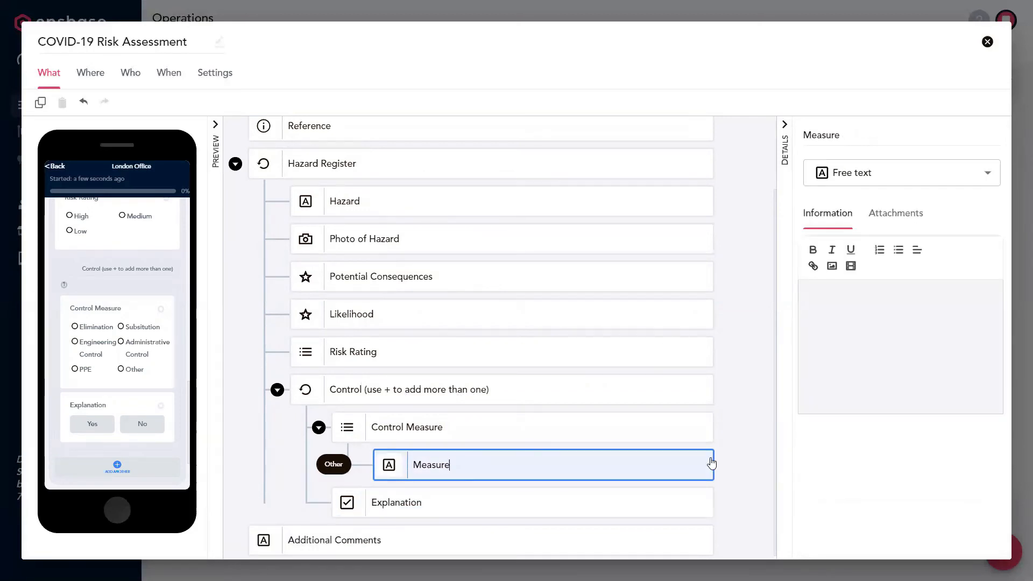
Add a blank item below Risk Rating within Hazard Register and delete it
left_click(592, 349)
left_click(744, 351)
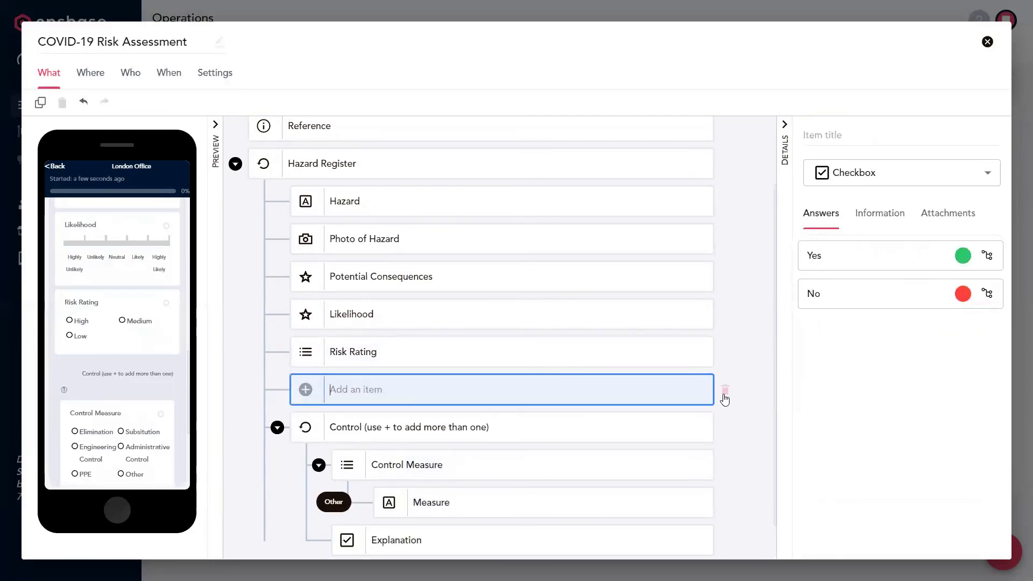
left_click(724, 394)
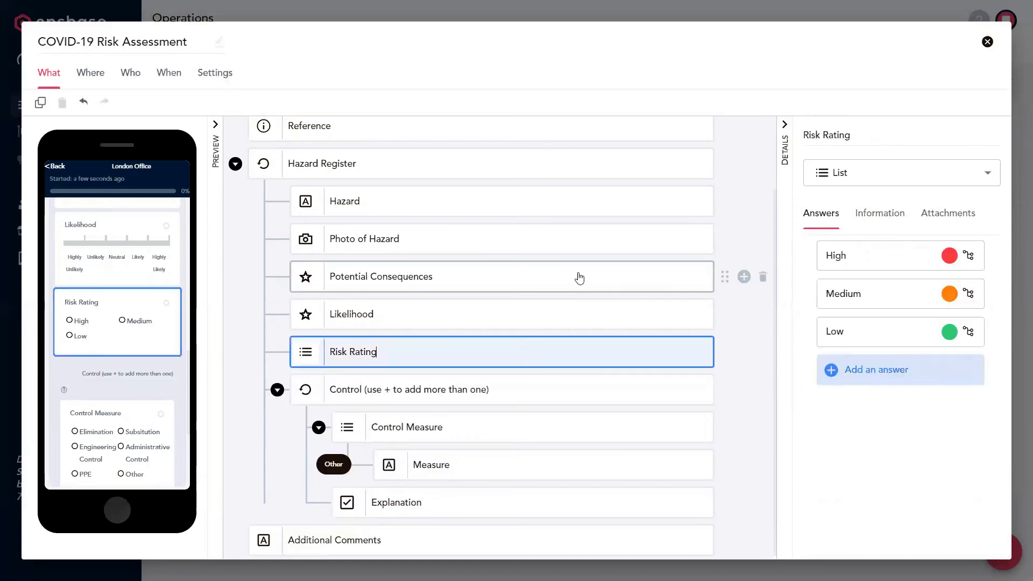
Add a blank top-level item below Reference and delete it
scroll(578, 277, "up", 2)
left_click(549, 214)
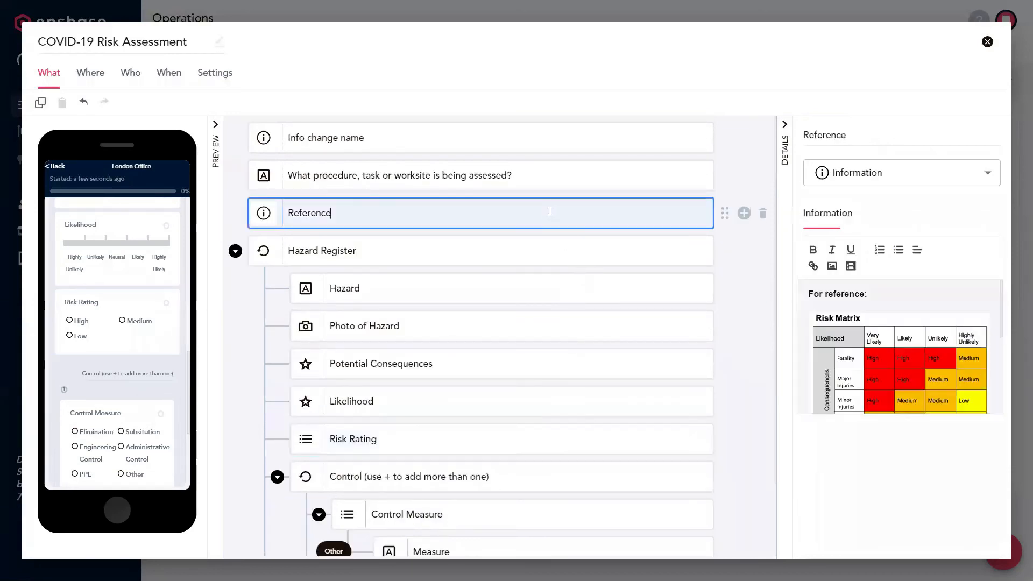
left_click(744, 214)
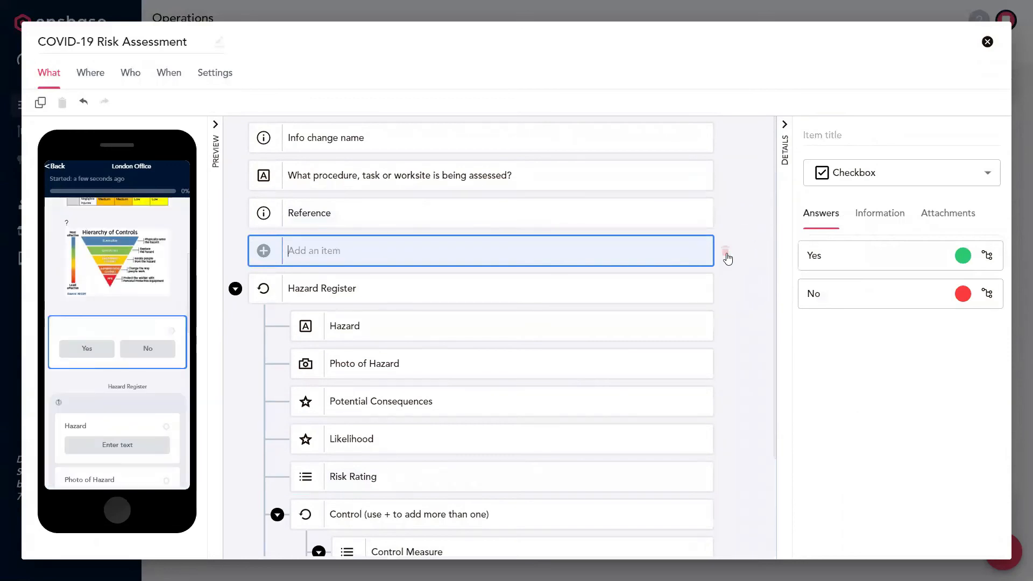
left_click(727, 257)
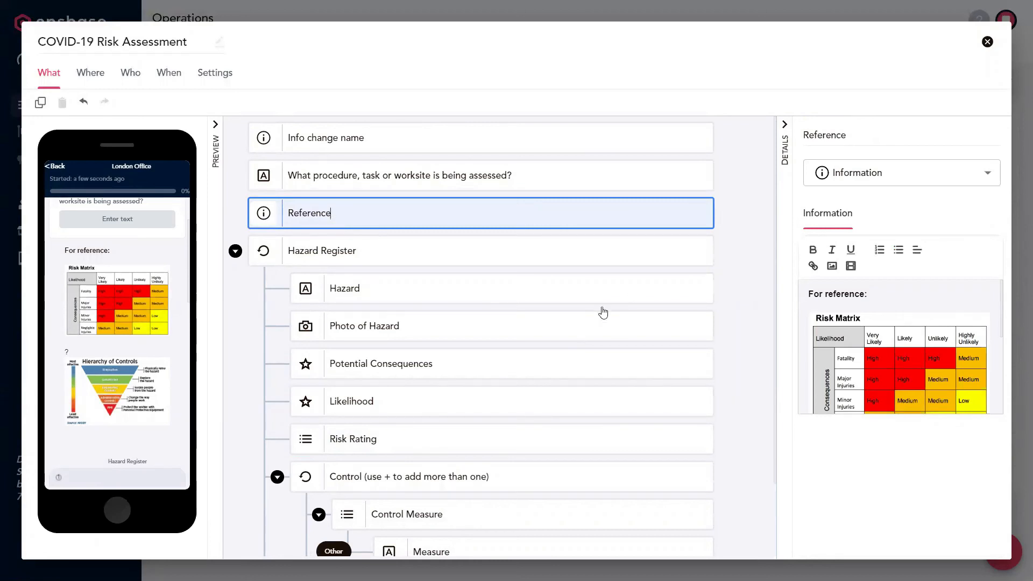
scroll(602, 313, "down", 2)
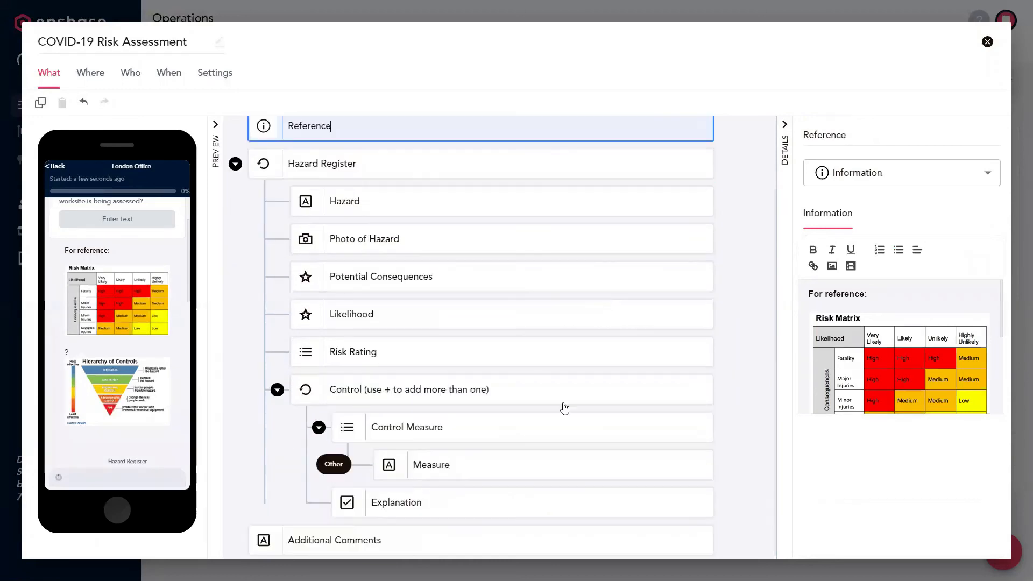
Add a checkbox item titled "New question" below Measure under Control Measure's Other answer
left_click(563, 466)
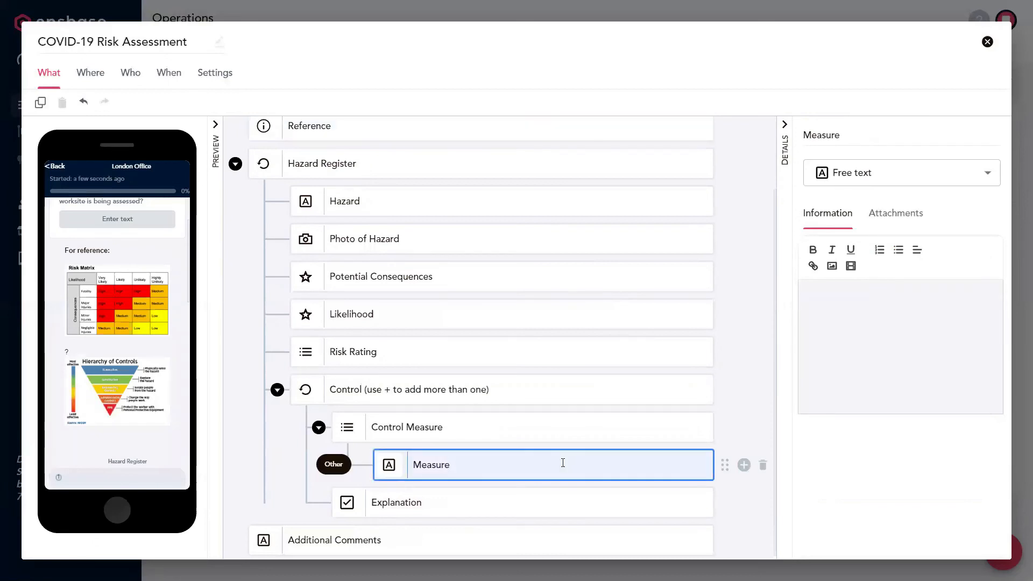
left_click(744, 465)
type("New question")
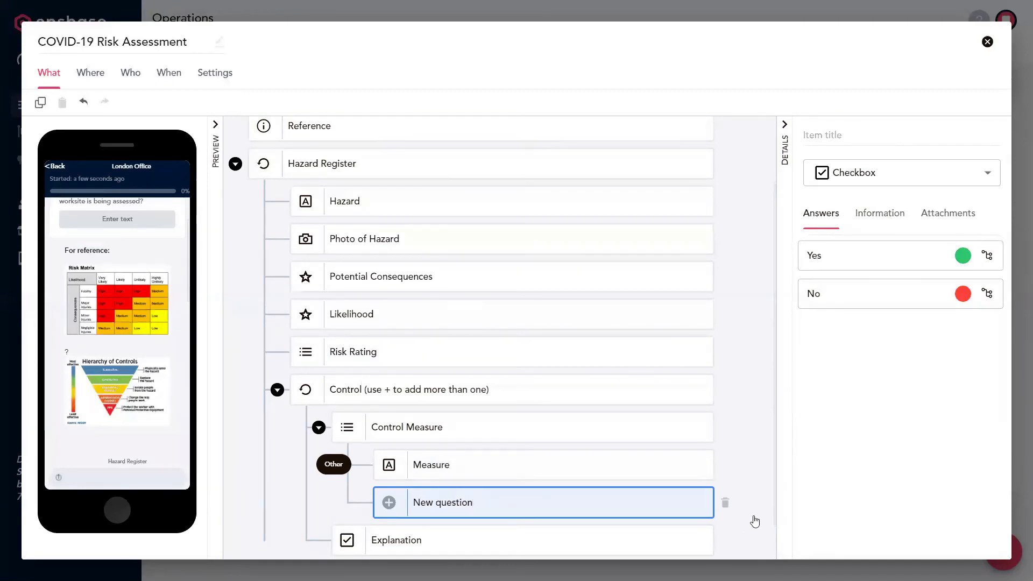
left_click(754, 536)
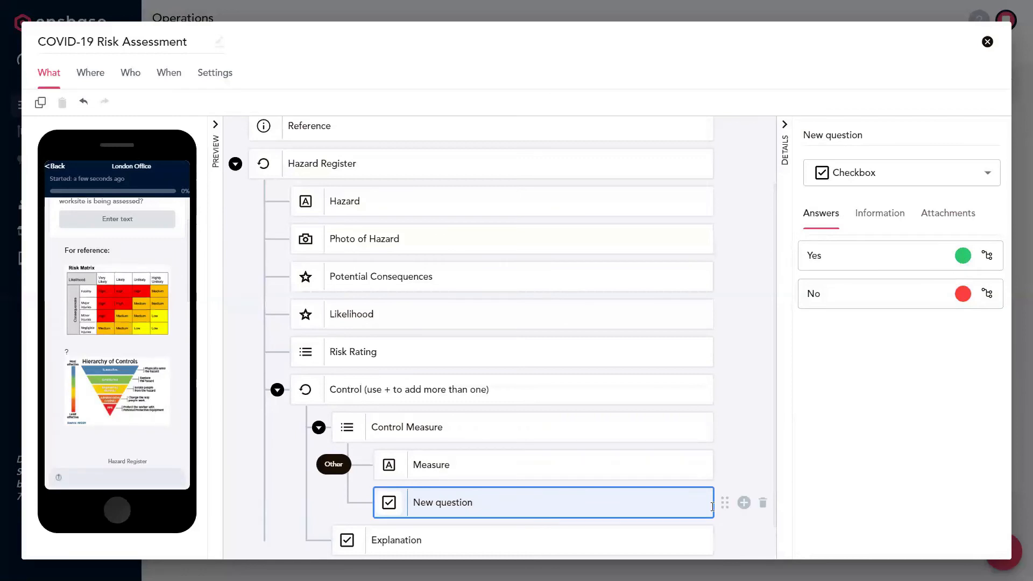
Move the New question item above Control Measure within Control, and from there up one level to between Risk Rating and Control
left_click_drag(723, 505, 676, 427)
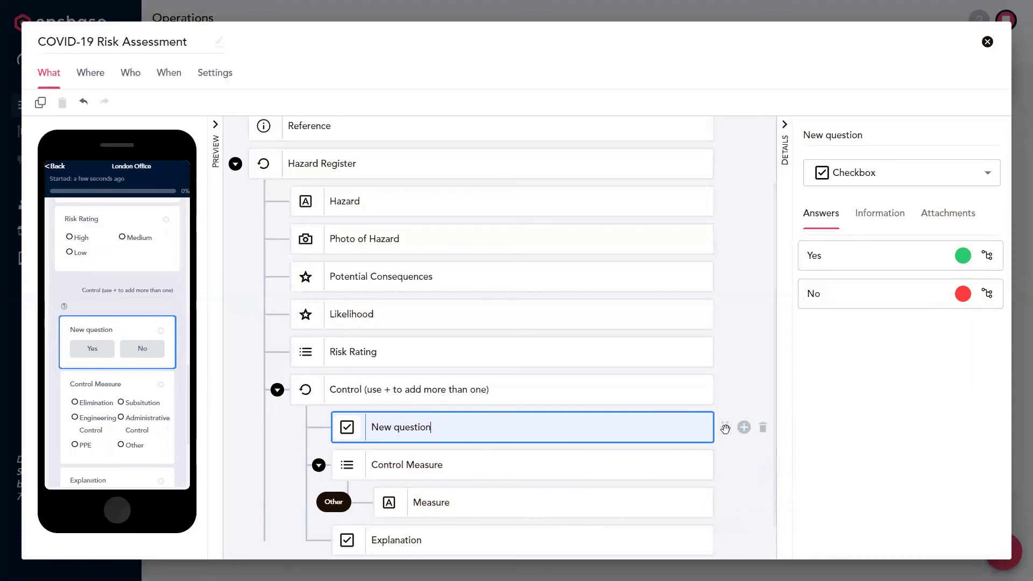
left_click_drag(724, 427, 687, 380)
left_click(422, 387)
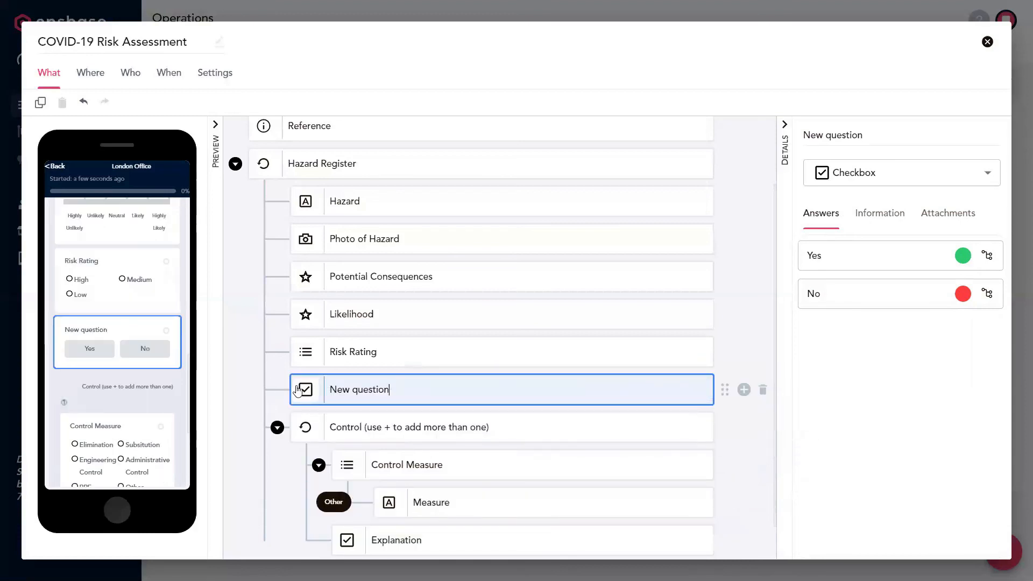
Move the New question item to the top level of the form, between Reference and Hazard Register
left_click_drag(725, 388, 595, 170)
scroll(544, 220, "up", 2)
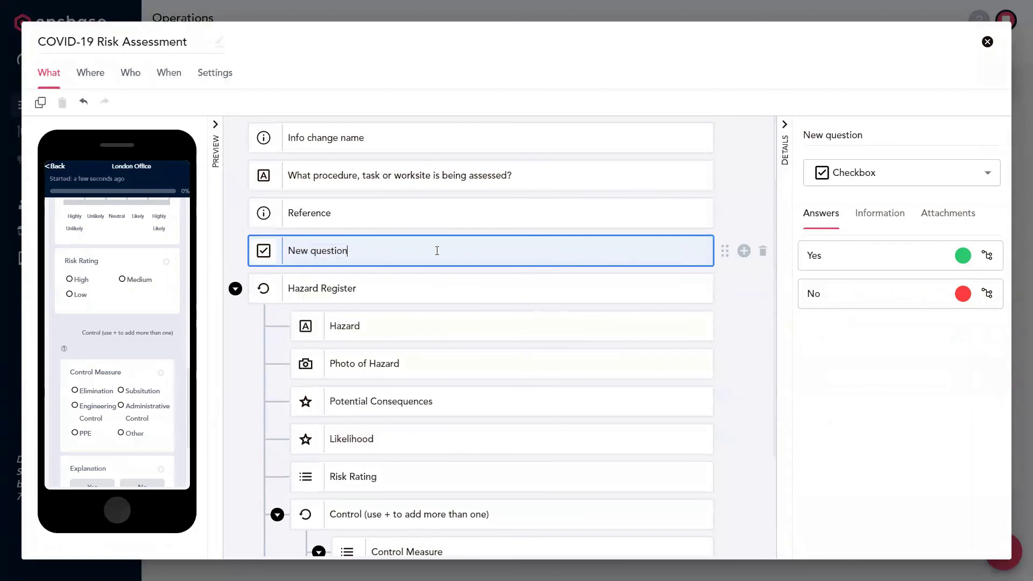
Move the top-level New question item back below Measure under Control Measure's Other answer and review the form structure
scroll(436, 250, "down", 1)
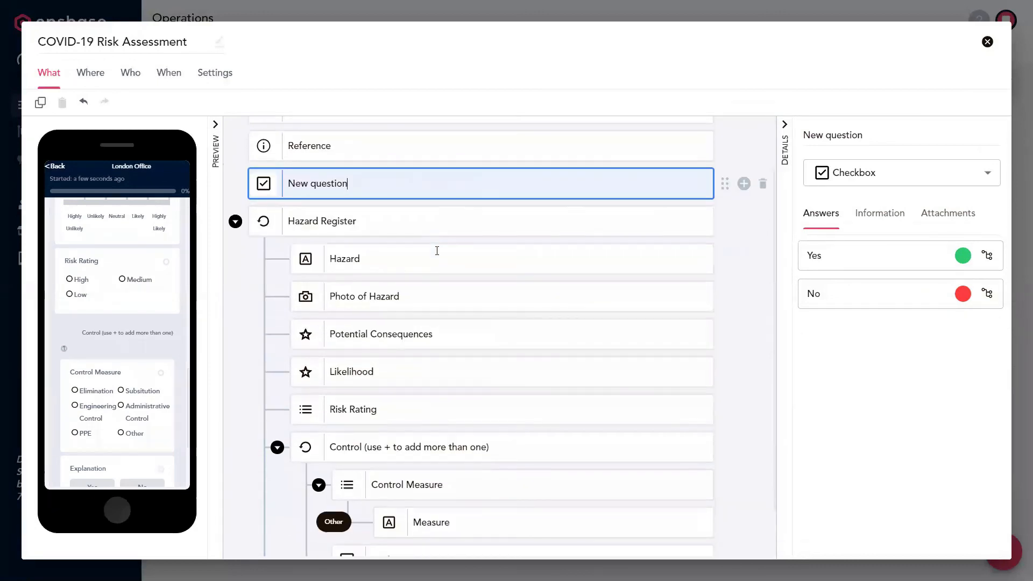
left_click_drag(723, 184, 666, 516)
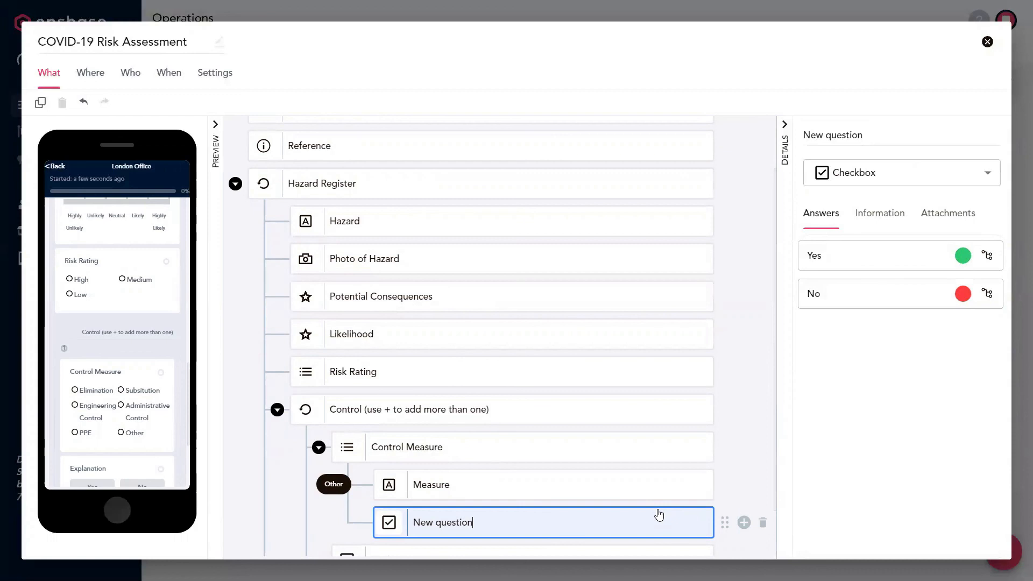
scroll(595, 376, "down", 2)
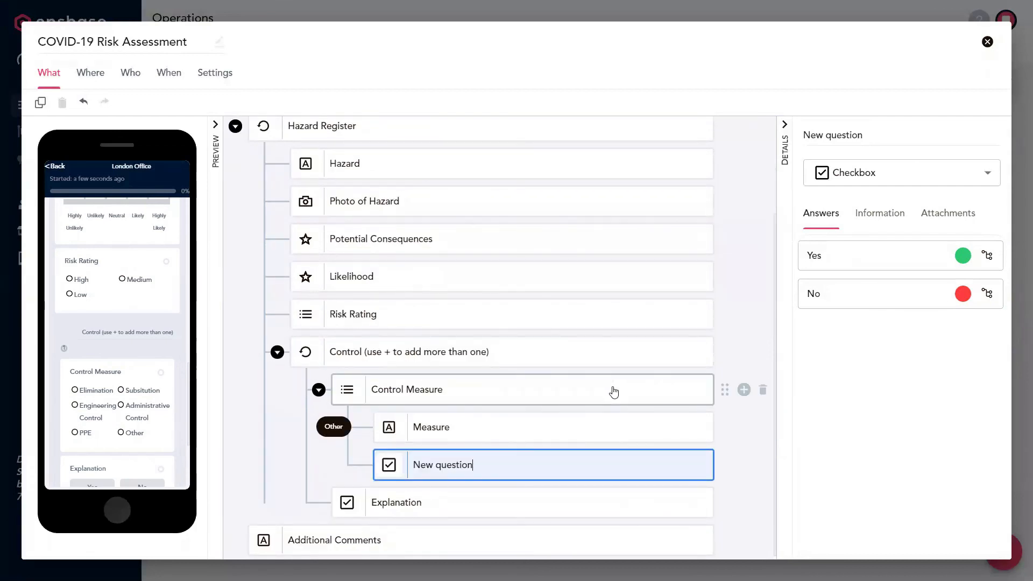
scroll(613, 390, "up", 4)
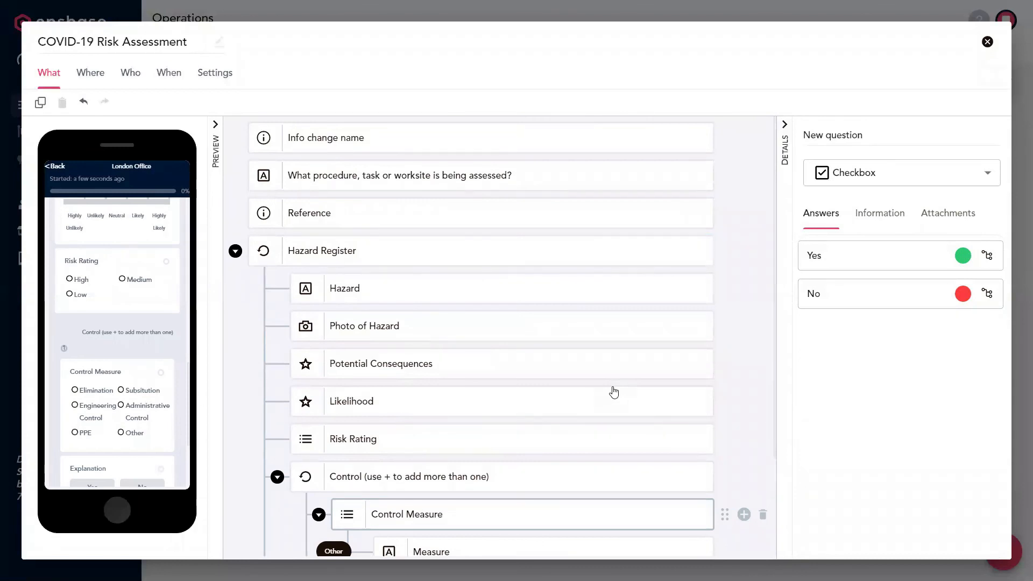